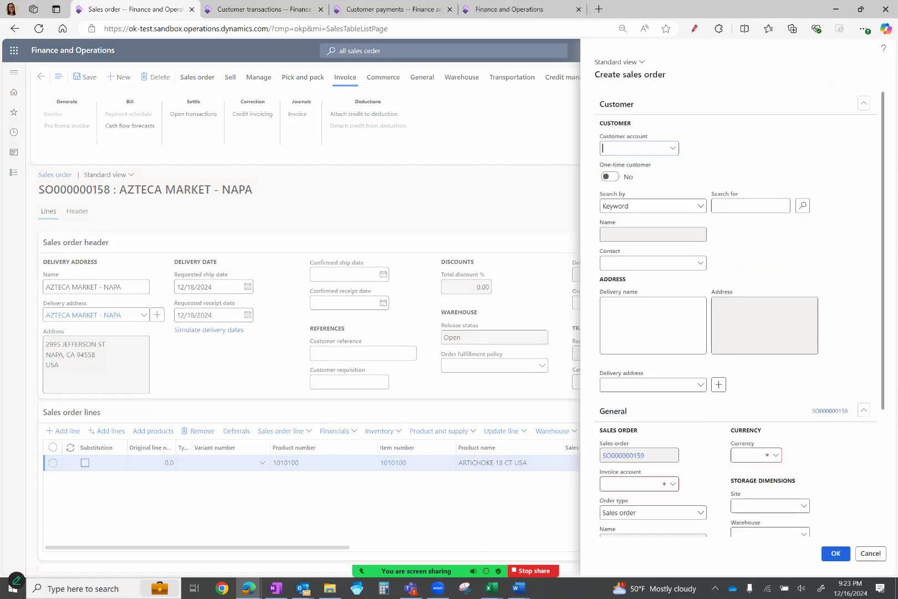
Step: Create a new sales order for the customer AZTECA MARKET - NAPA
left_click(672, 148)
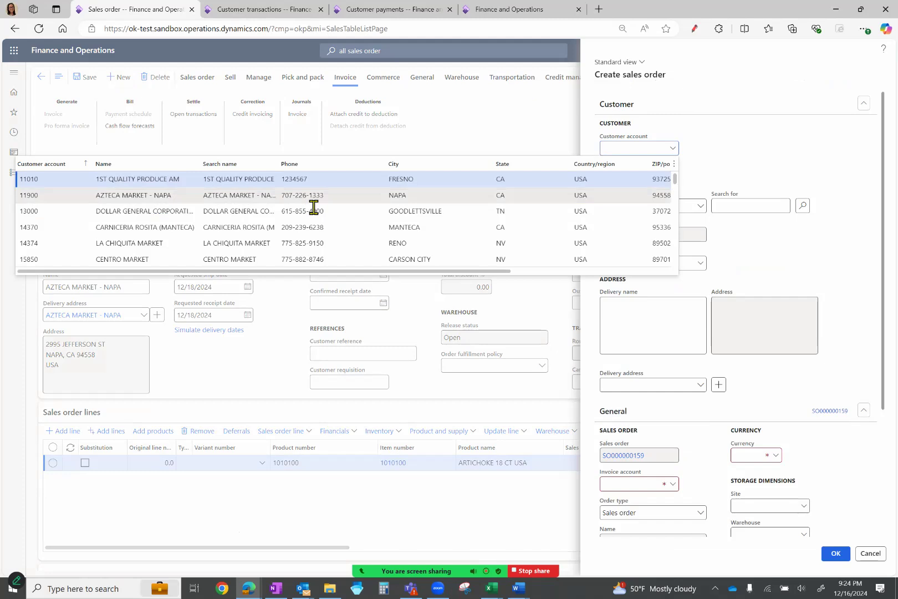
left_click(122, 196)
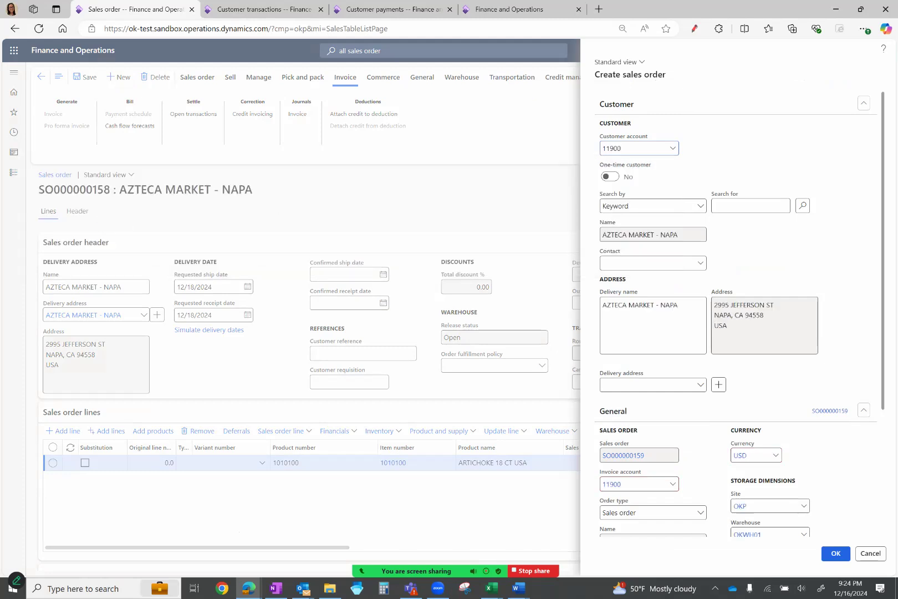
key("alt+Return")
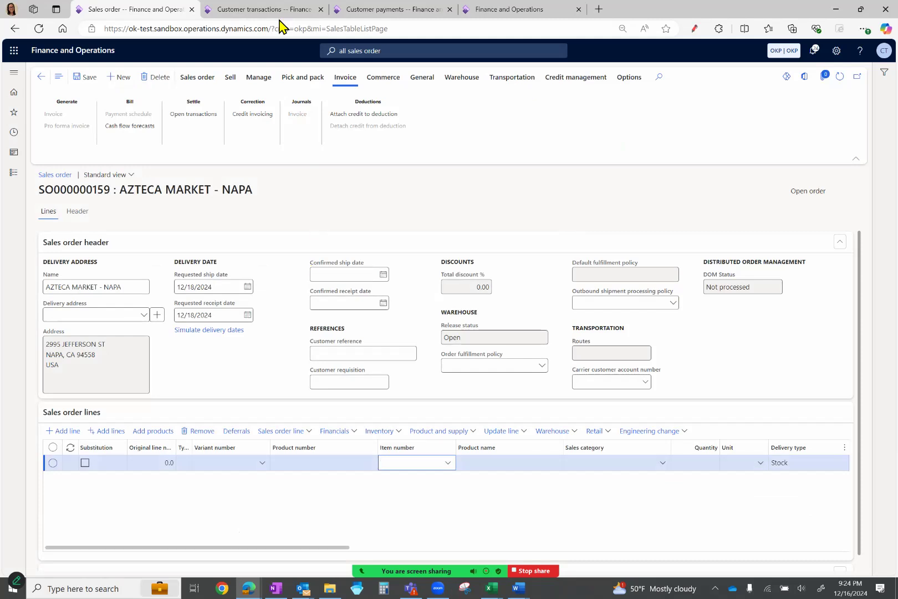
Step: Create a new customer payment journal using the ARPrePay journal name
left_click(260, 10)
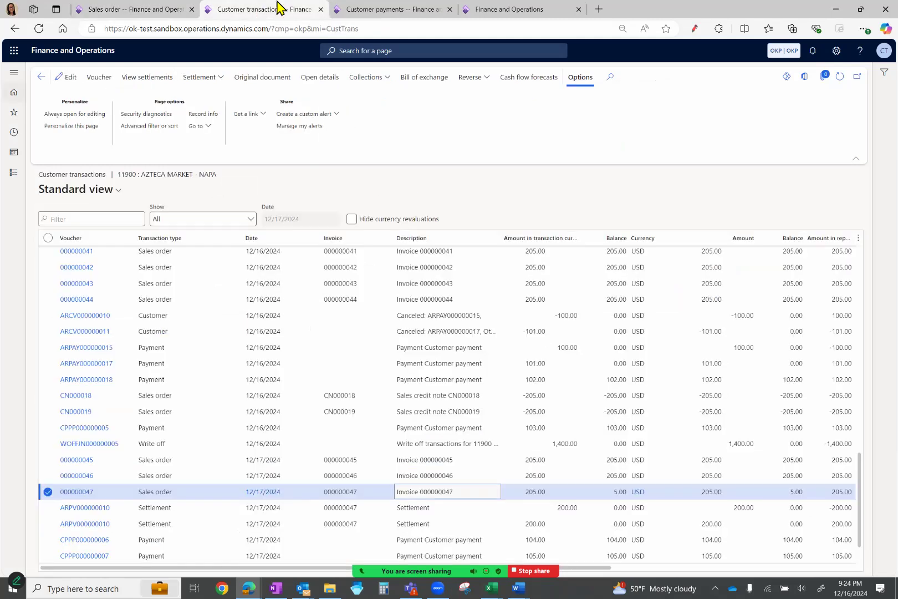
left_click(339, 9)
left_click(41, 92)
left_click(103, 78)
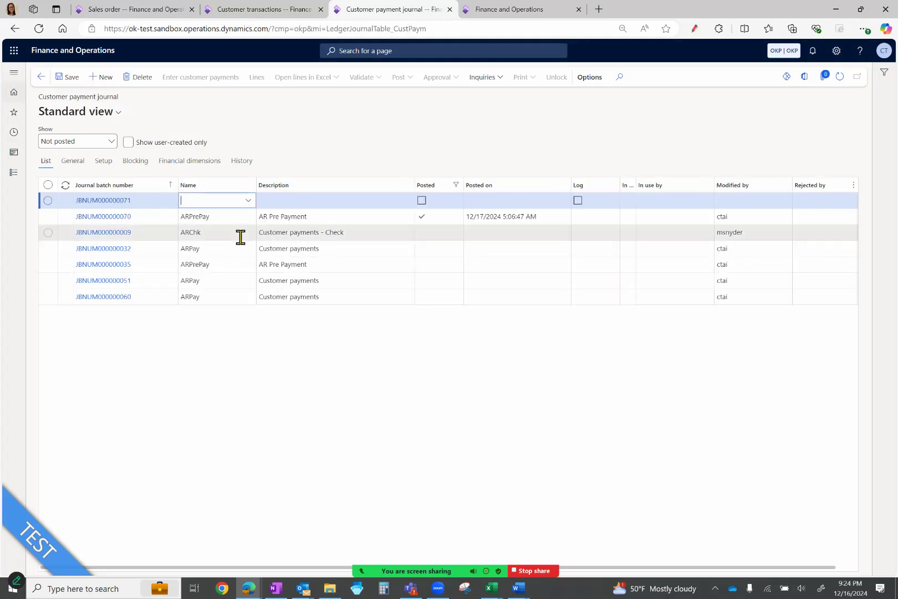
left_click(249, 201)
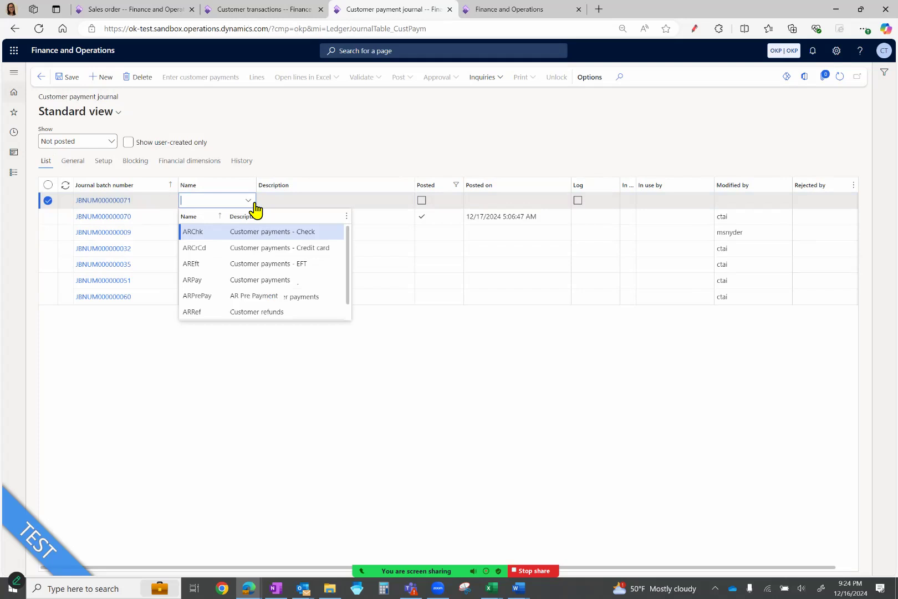
left_click(279, 299)
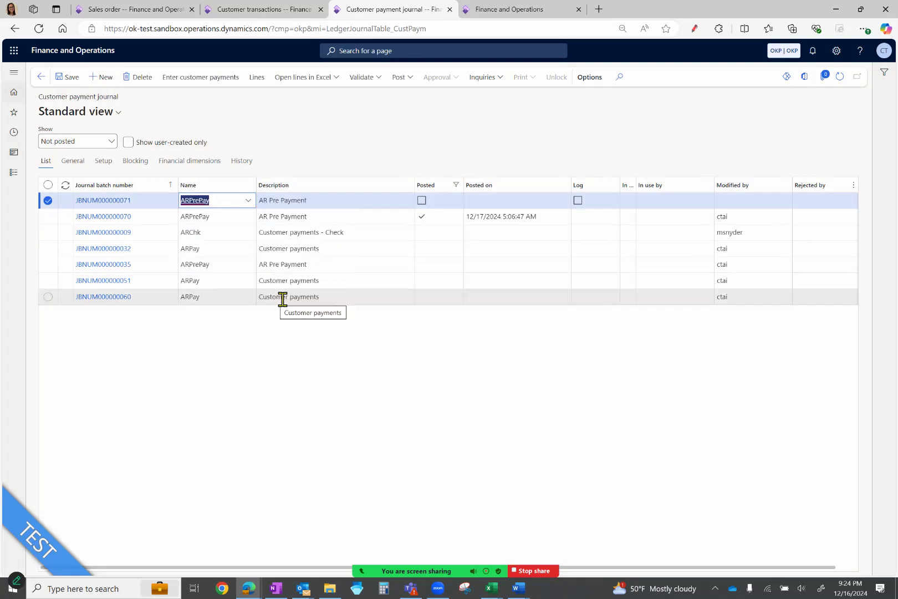
Step: Open the new journal's lines and assign AZTECA MARKET - NAPA as the payment line's account
left_click(256, 78)
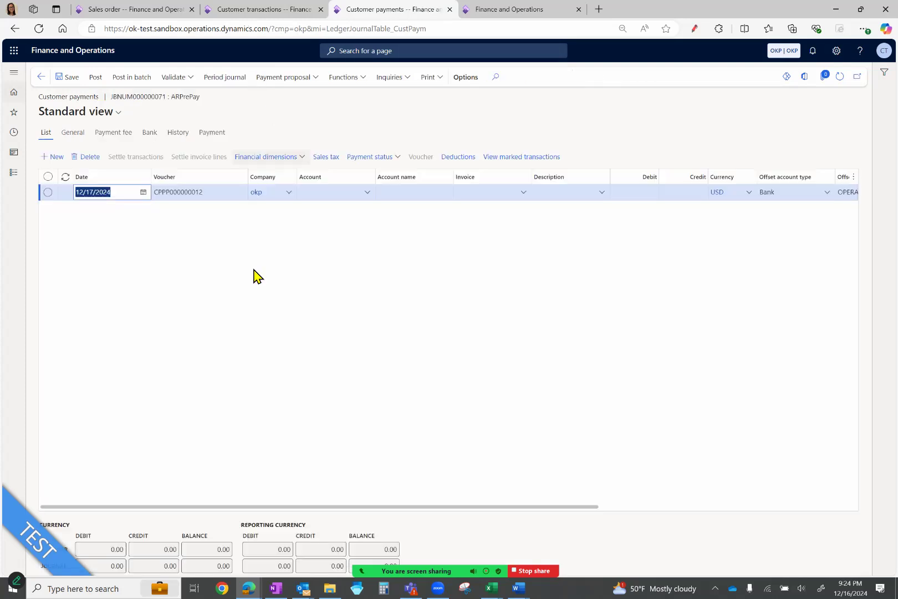
left_click(367, 192)
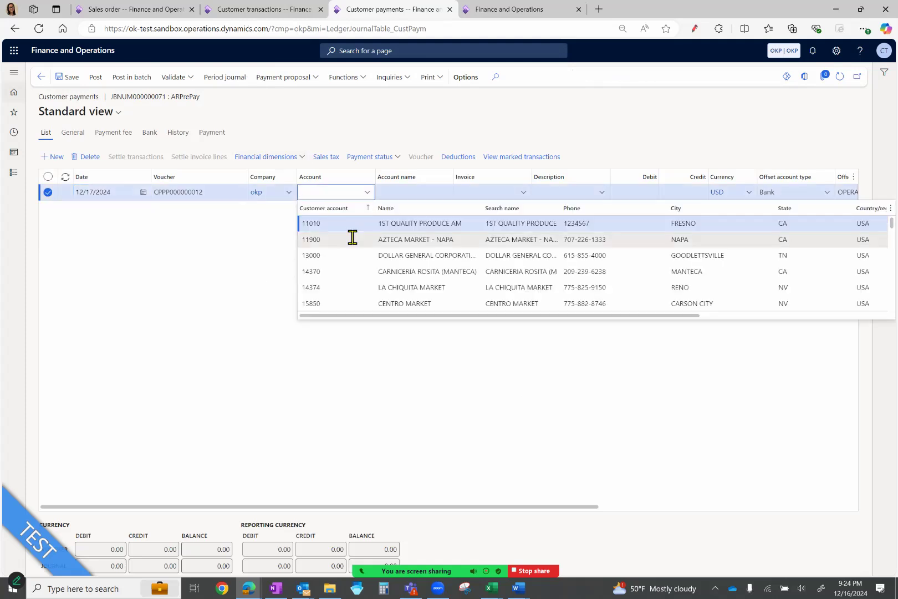
left_click(348, 244)
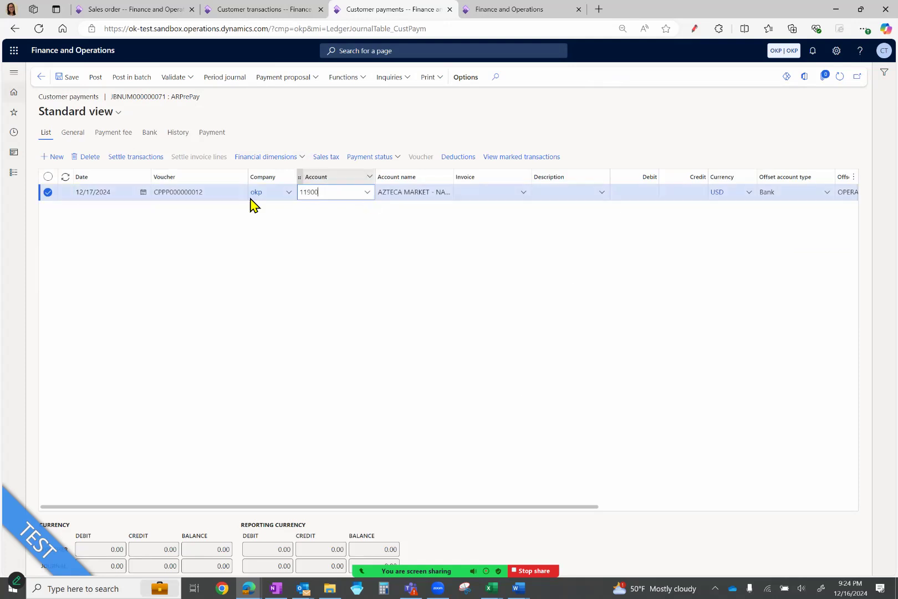
Step: Mark the payment line as a prepayment journal voucher and review the PREPAY customer posting profile
left_click(210, 135)
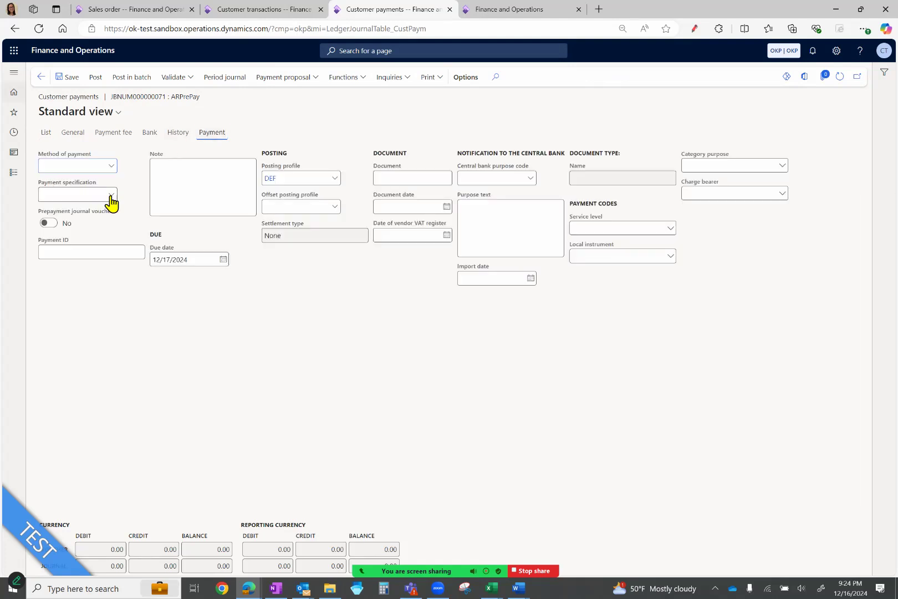
left_click(51, 224)
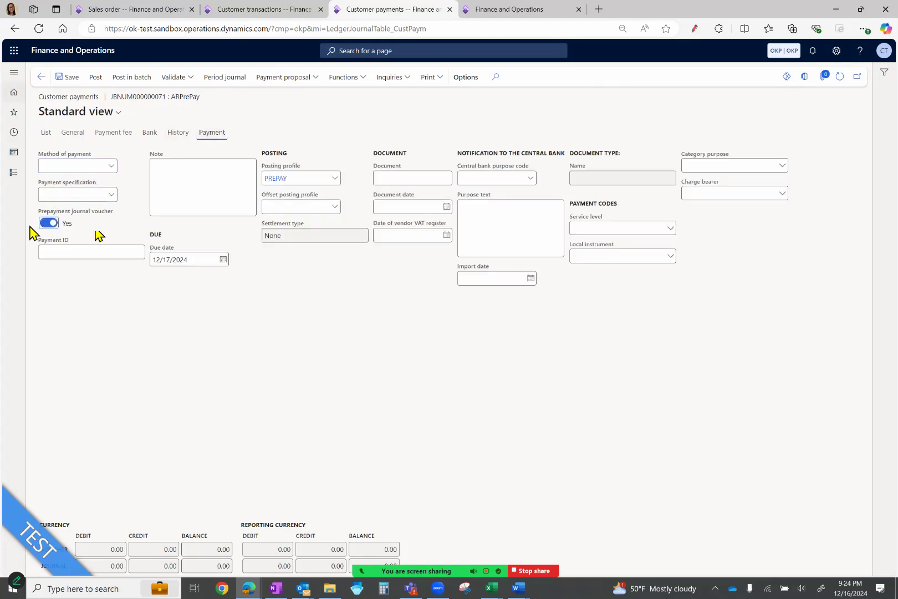
left_click(284, 182)
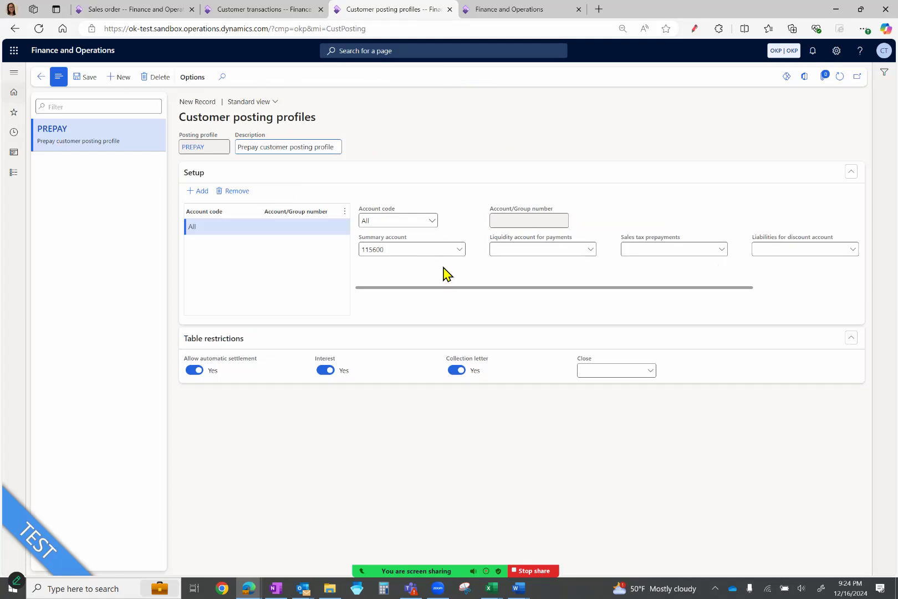
left_click(44, 78)
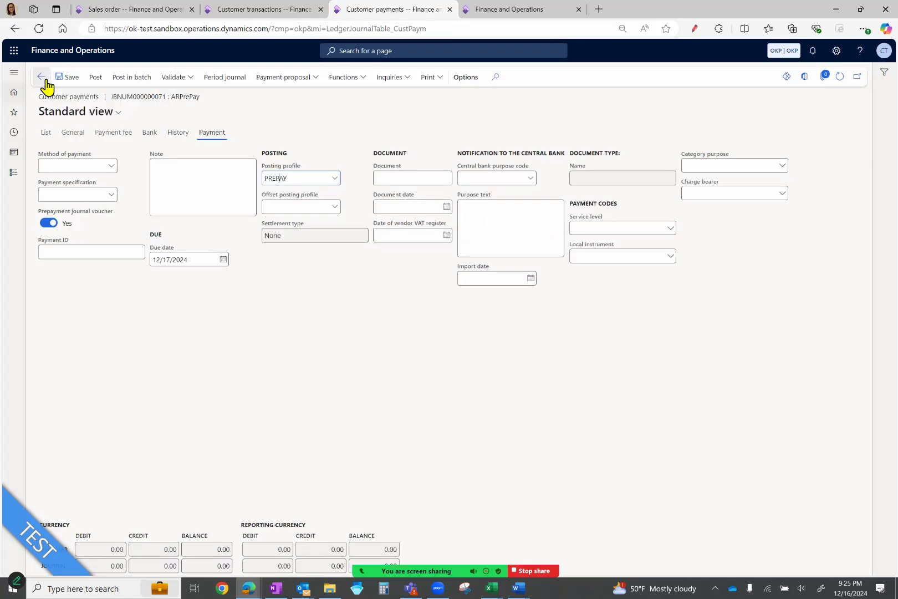
Step: Enter a credit amount of 201 on the customer's payment line
left_click(48, 134)
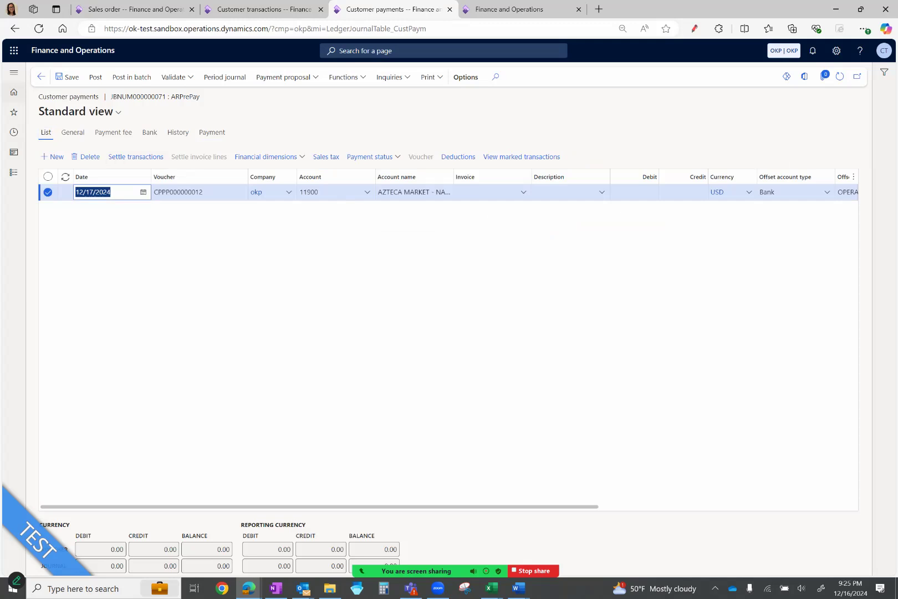
left_click(683, 192)
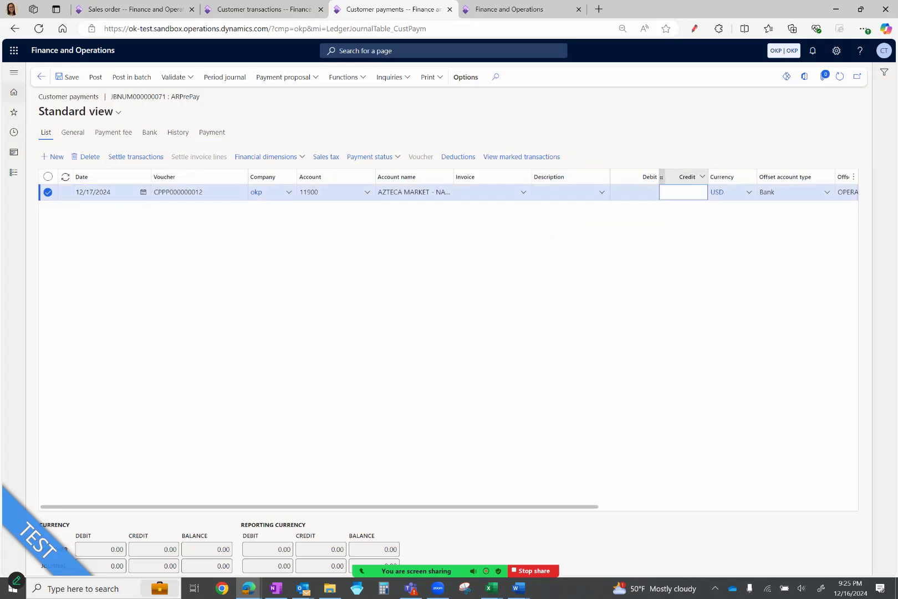
type("20")
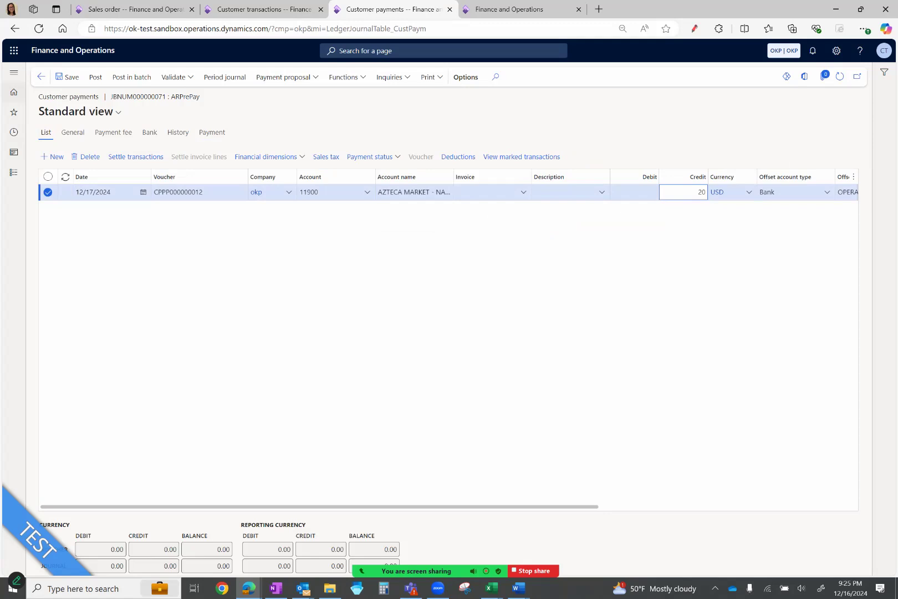
type("1")
key("Return")
Step: Set the line's method of payment to ACH, payment status to Received and payment reference to 008, and post the journal
left_click_drag(471, 507, 640, 507)
left_click(737, 191)
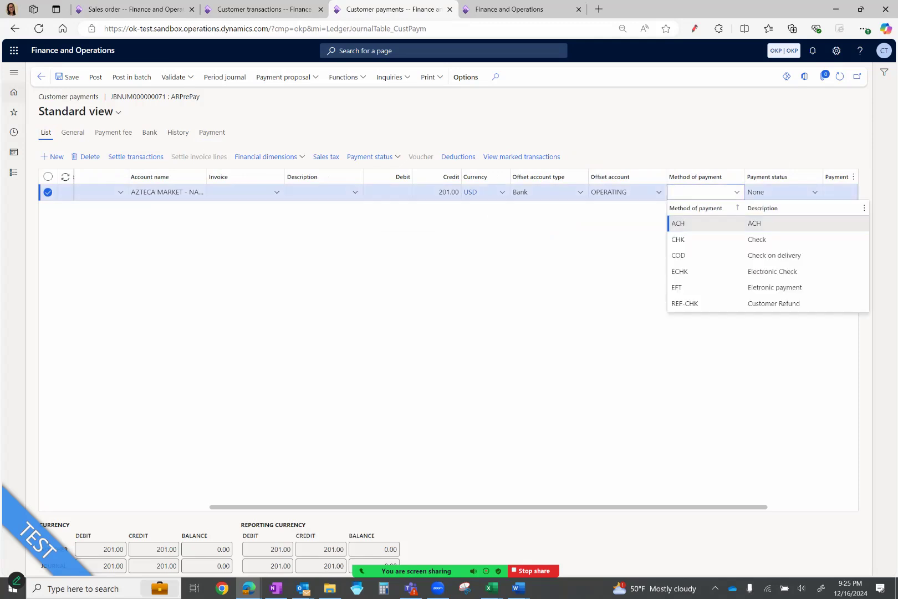
left_click(679, 223)
left_click(815, 192)
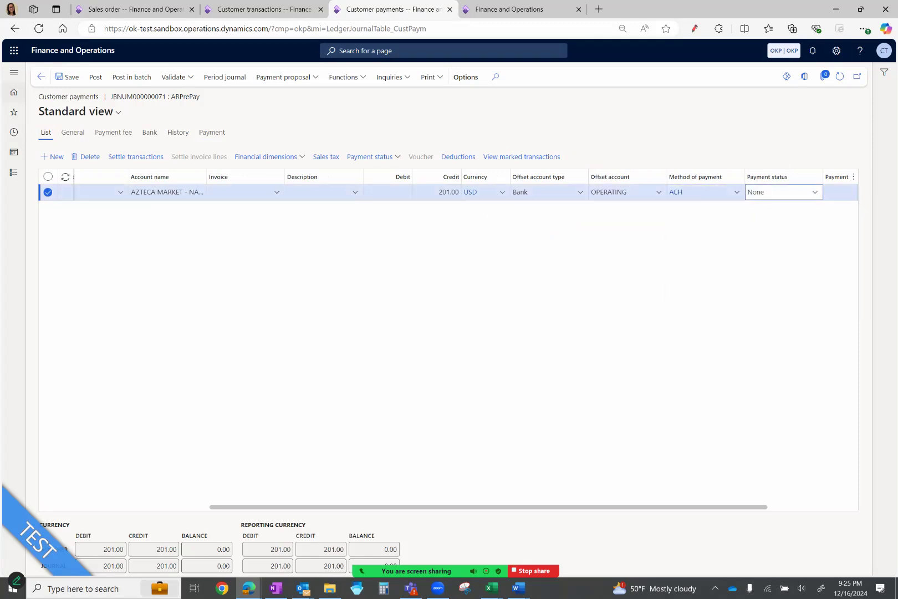
left_click(815, 192)
left_click(776, 243)
key("Tab")
type("007")
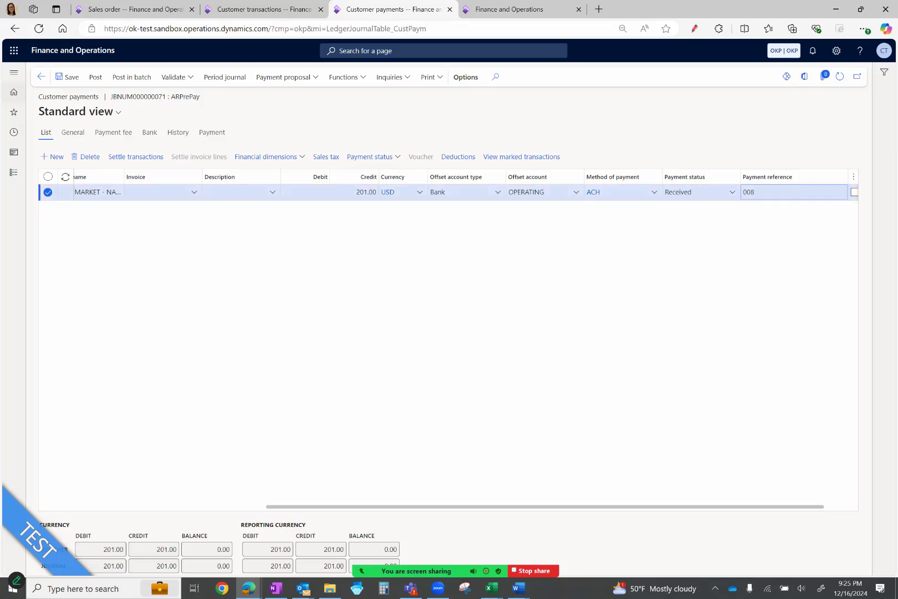
left_click_drag(424, 507, 195, 507)
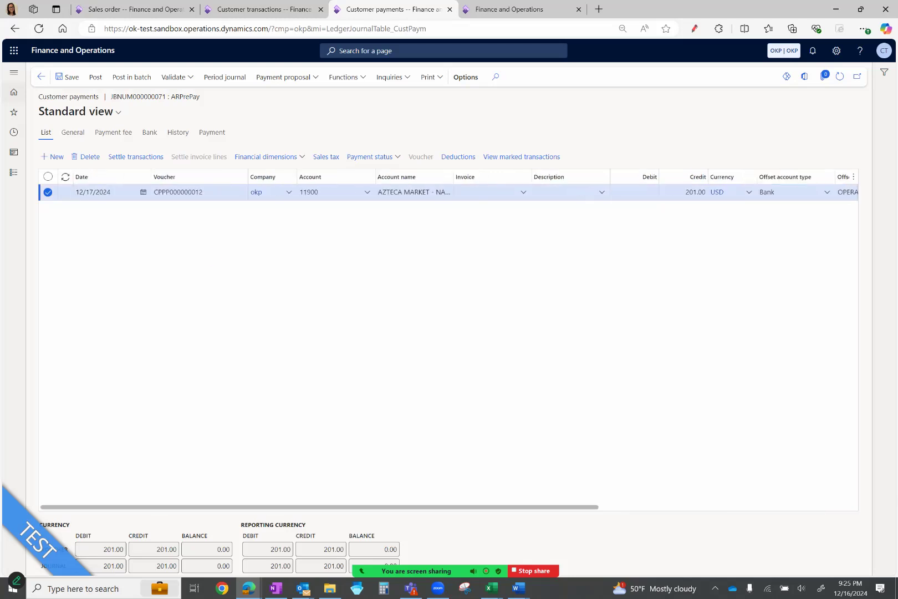
left_click(104, 79)
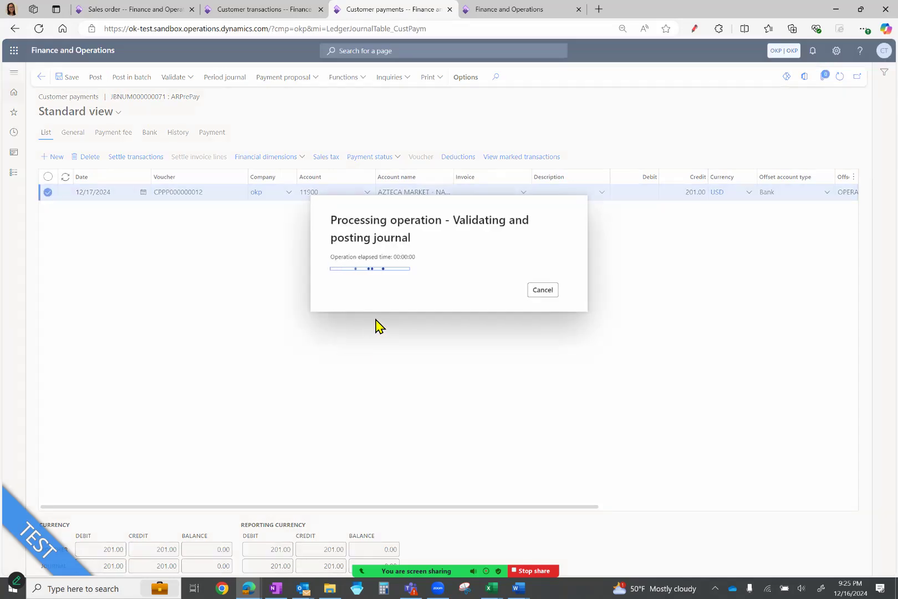
Step: Reopen the transactions of AZTECA MARKET - NAPA from the customer record to check the posted prepayment
left_click(266, 8)
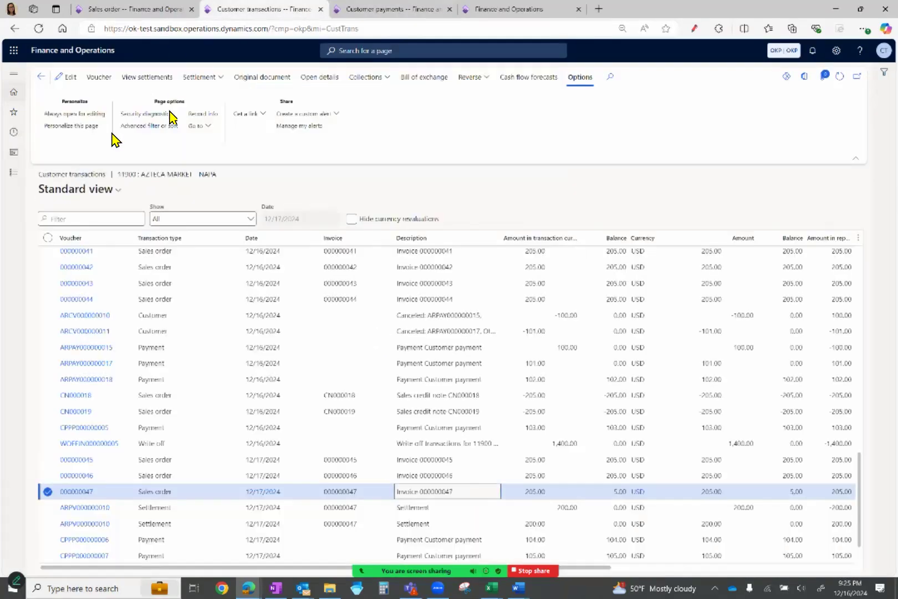
left_click_drag(121, 174, 217, 174)
left_click(41, 76)
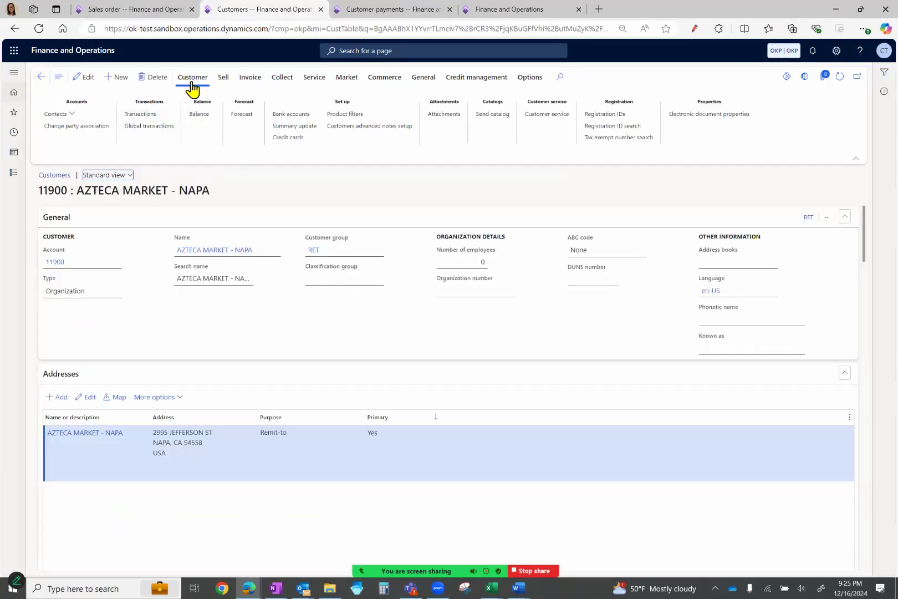
left_click(141, 117)
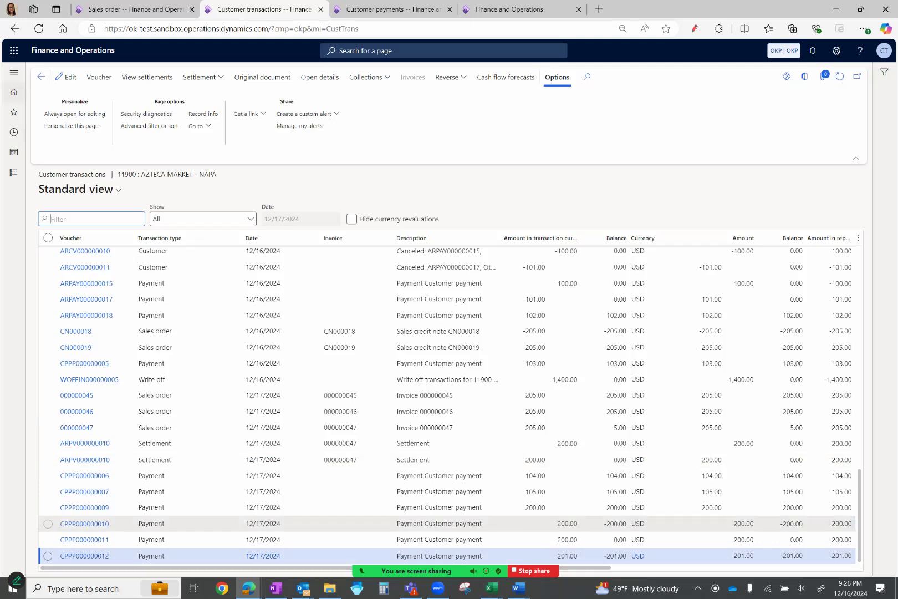
Step: From the new sales order, open the customer's open transactions and mark the -201.00 prepayment dated 12/17/2024 for settlement
left_click(115, 11)
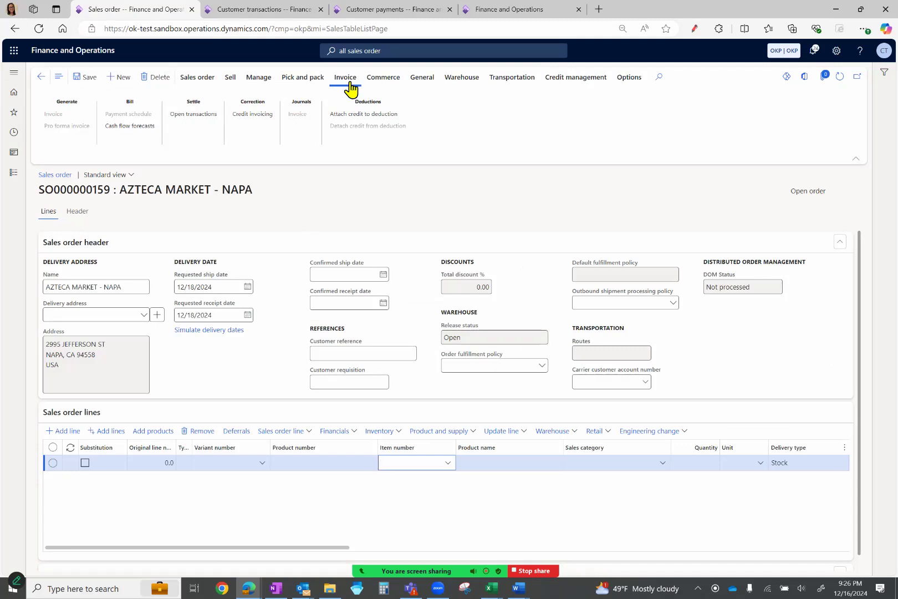
left_click(191, 116)
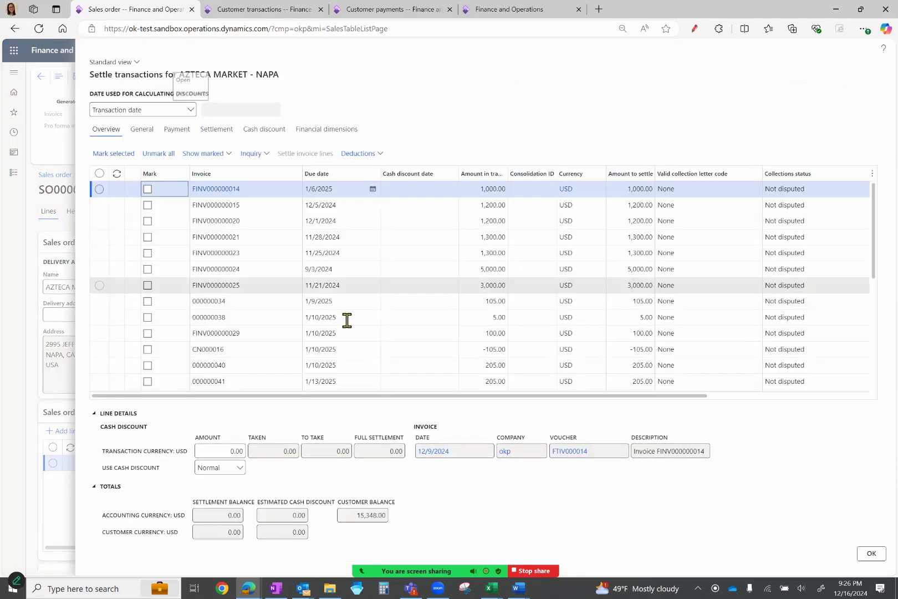
scroll(308, 348, "down", 3)
scroll(309, 348, "down", 4)
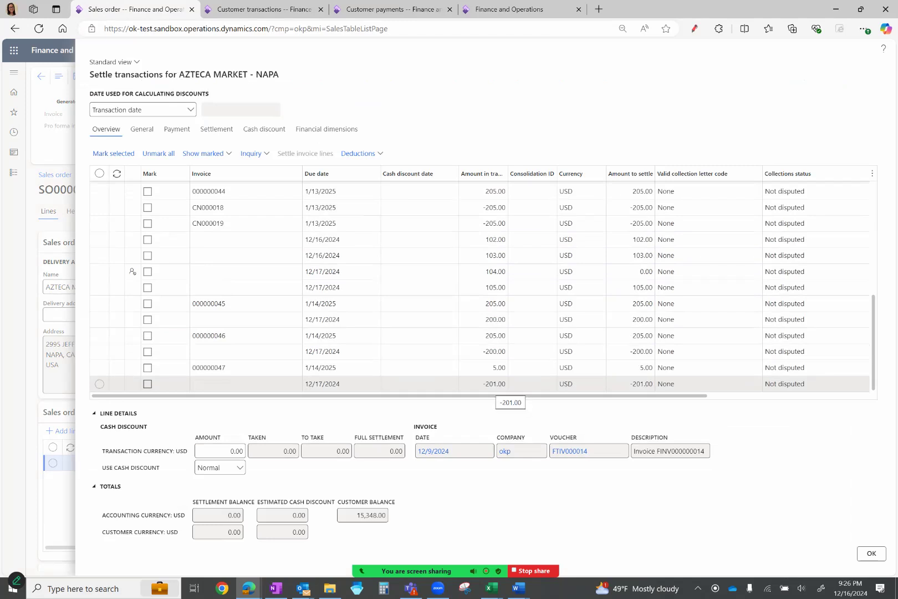
left_click_drag(482, 385, 507, 385)
left_click(147, 384)
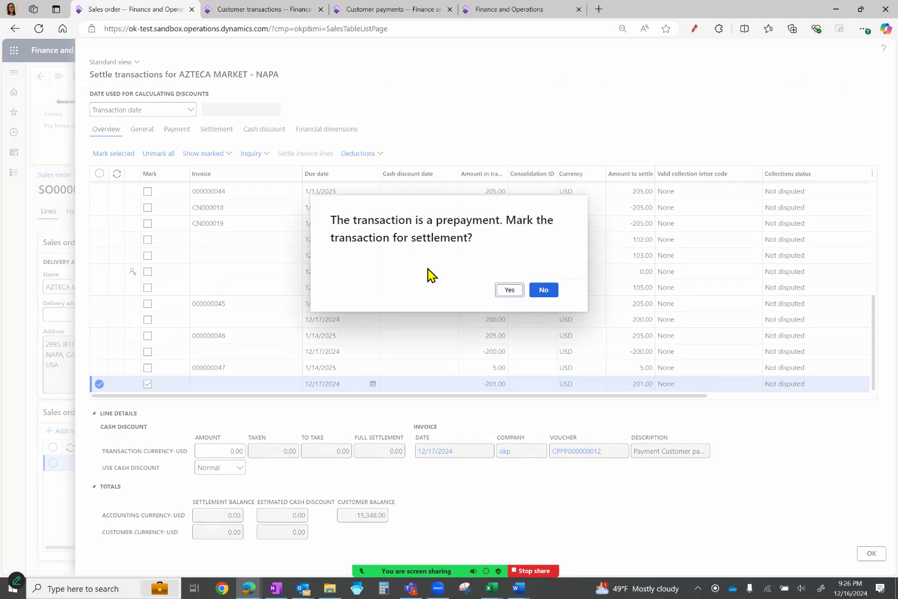
left_click(510, 290)
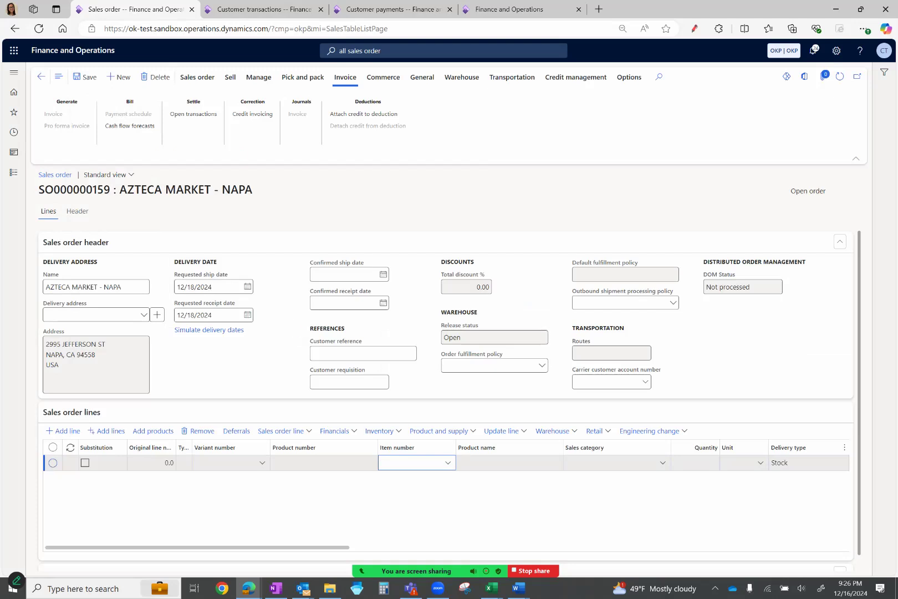
Step: Copy the ARTICHOKE 18 CT USA line from the customer's sales order created 12/17/2024 5:11:03 AM into the new order
left_click(206, 80)
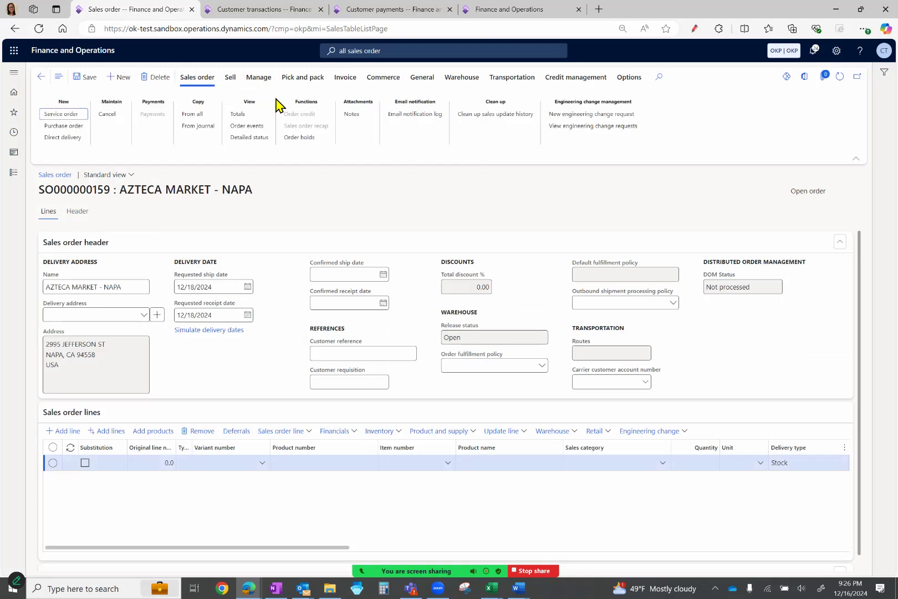
left_click(200, 116)
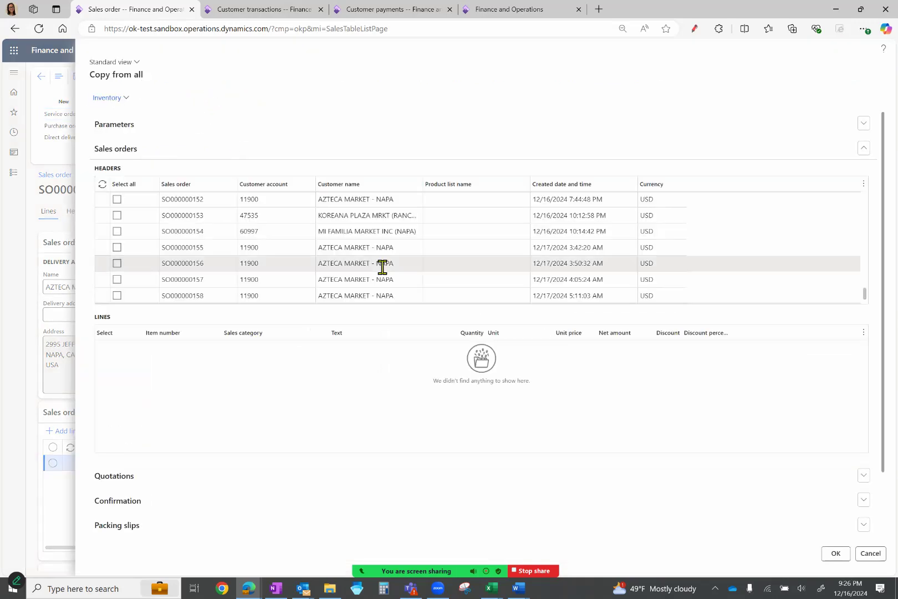
left_click(140, 281)
left_click(118, 348)
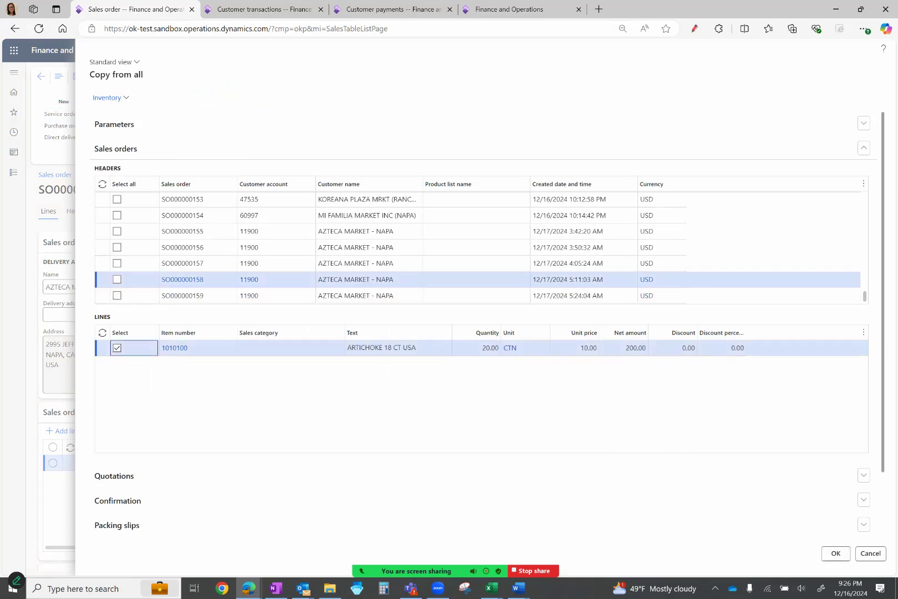
left_click(835, 553)
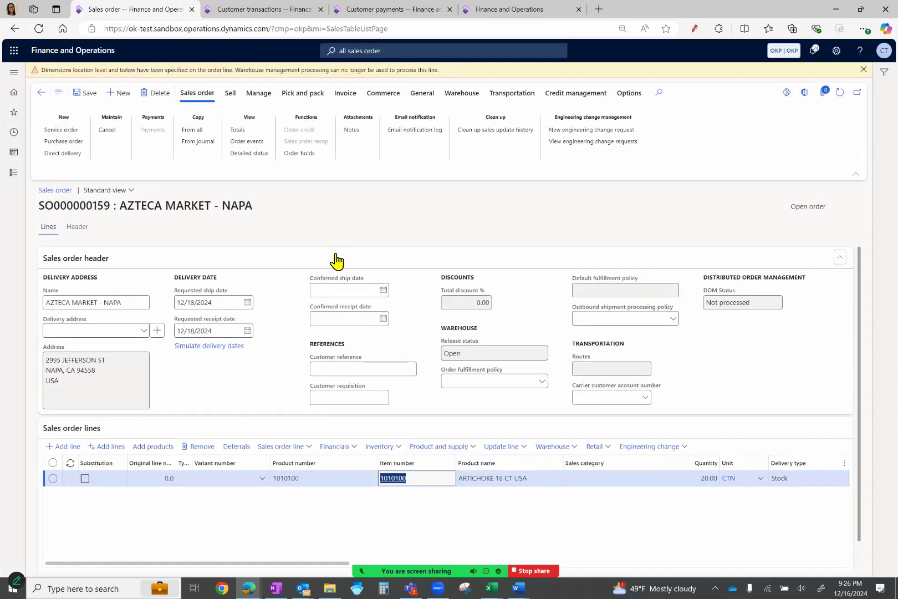
Step: Confirm the new sales order and post its picking list with the quantity set to All, without printing it
left_click(230, 95)
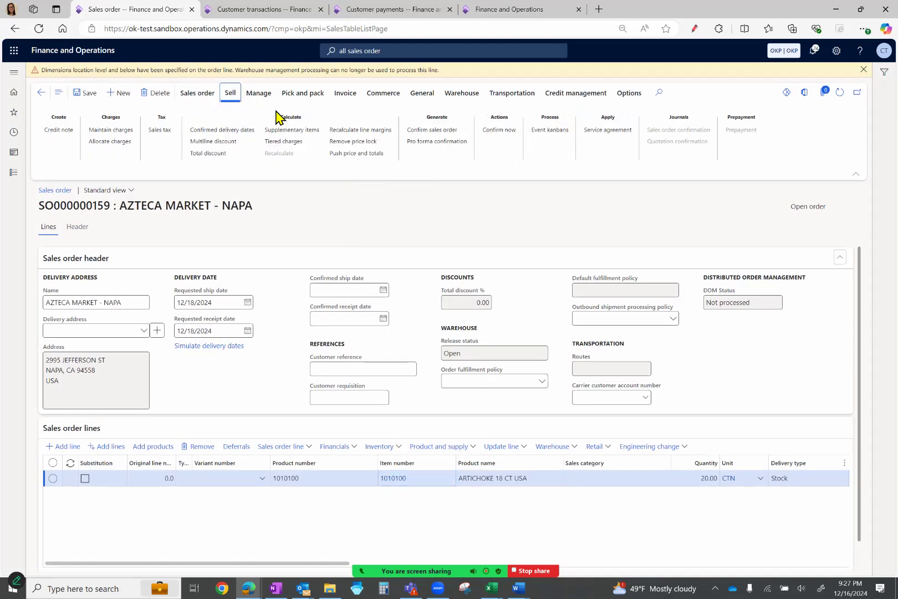
left_click(499, 129)
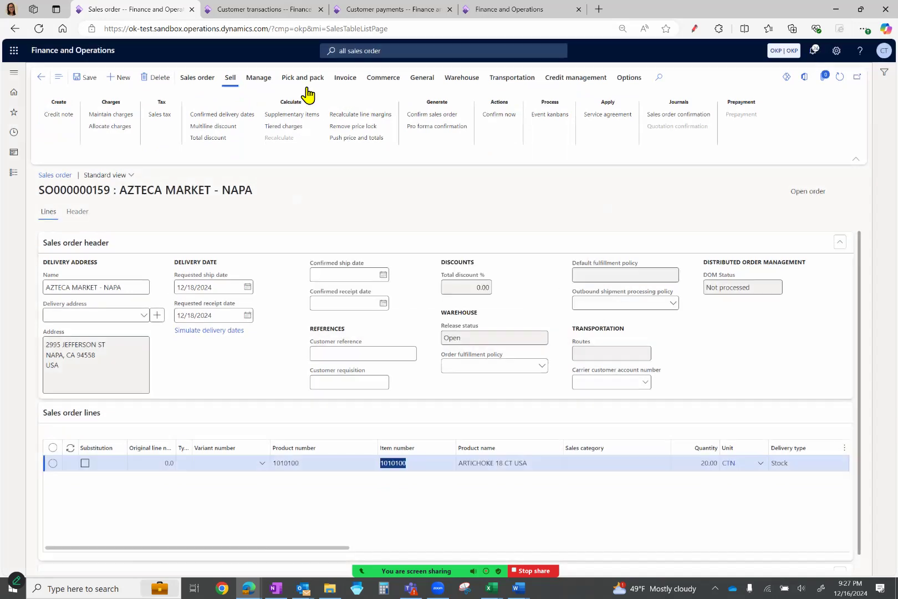
left_click(306, 92)
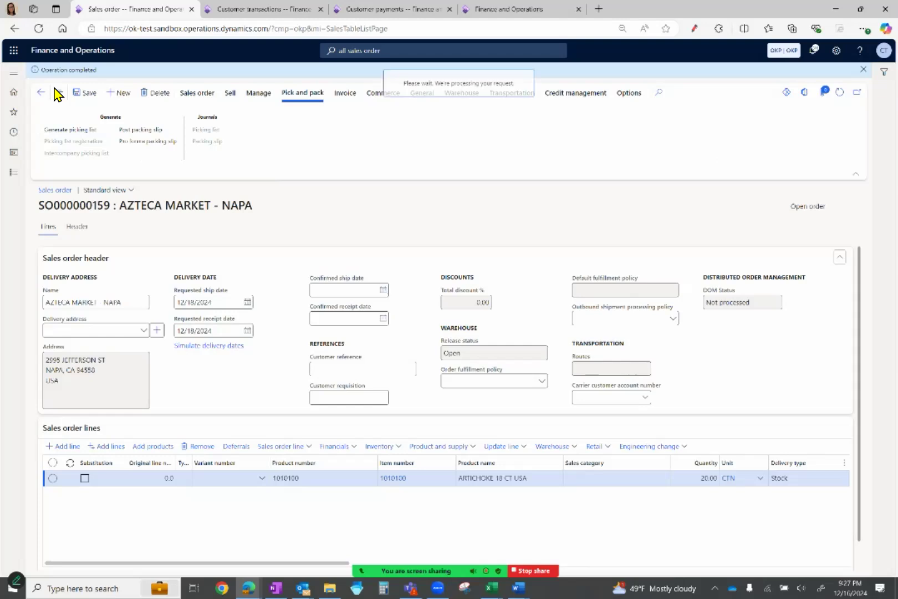
key("Return")
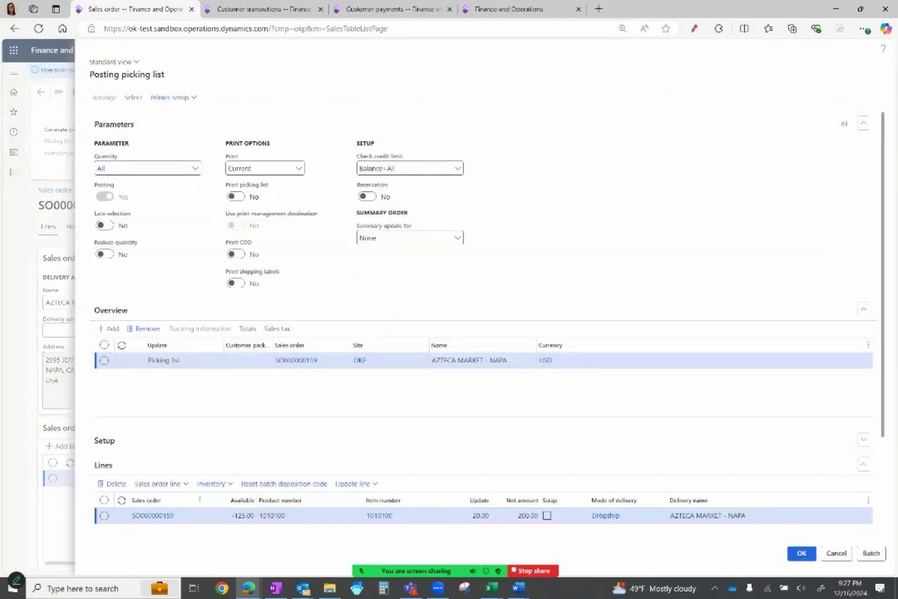
left_click(507, 290)
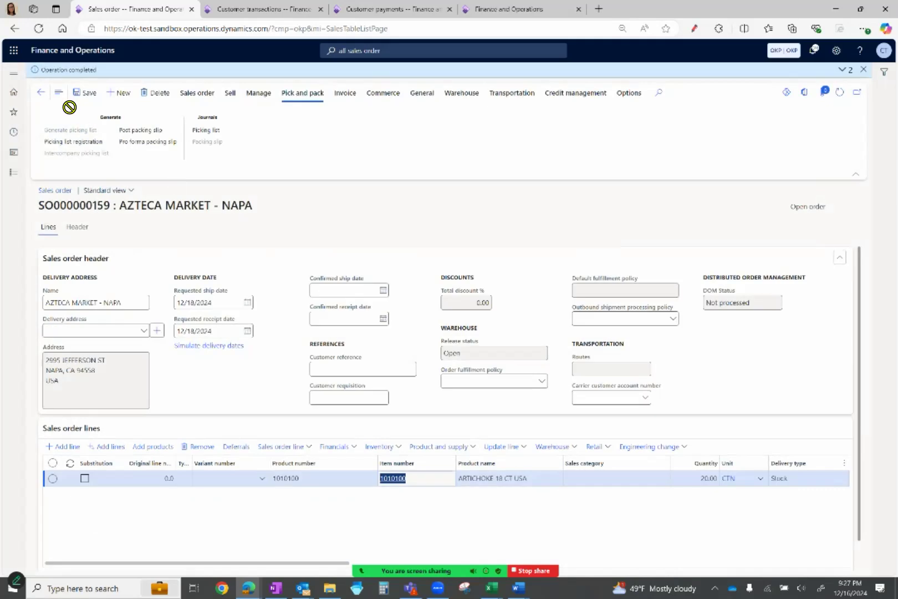
Step: Complete the picking list registration for the item 1010100 line and return to the sales order
left_click(195, 77)
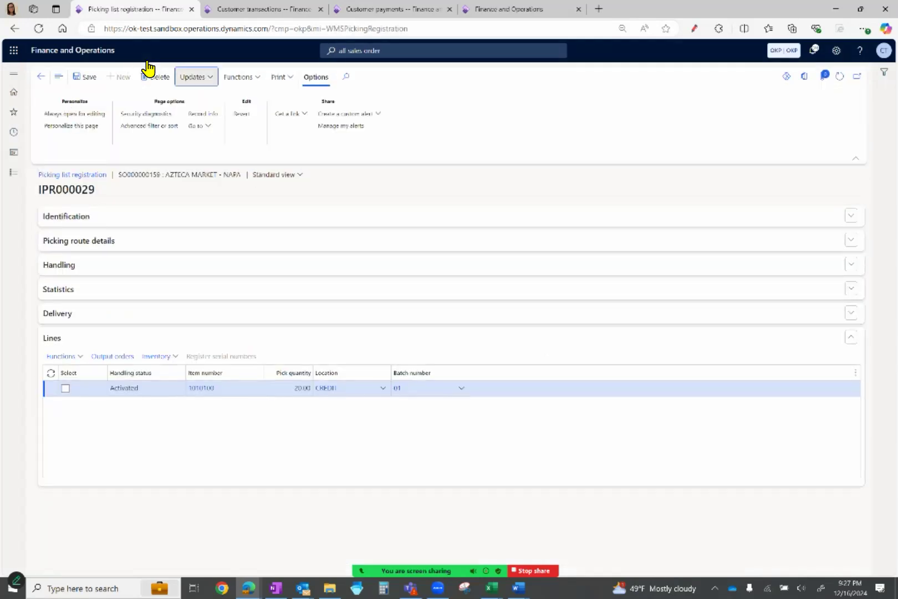
left_click(84, 77)
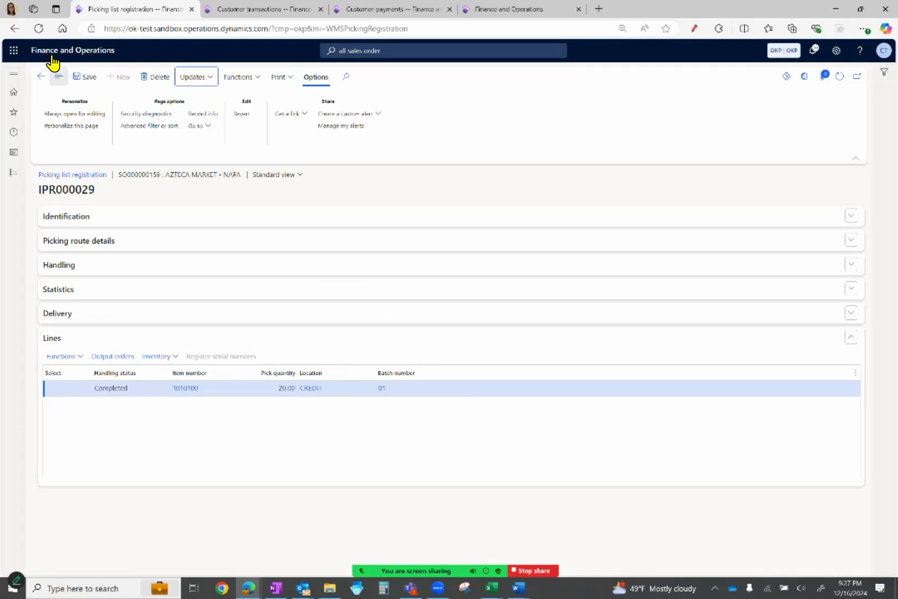
left_click(40, 76)
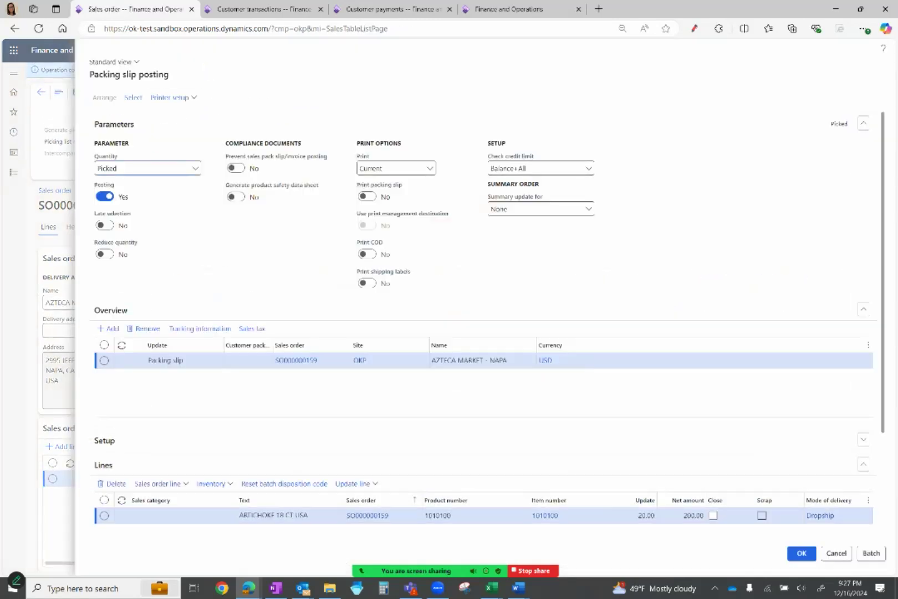
Step: Post the order's packing slip for the Picked quantity and its invoice for the Packing slip quantity, without printing either
left_click(802, 554)
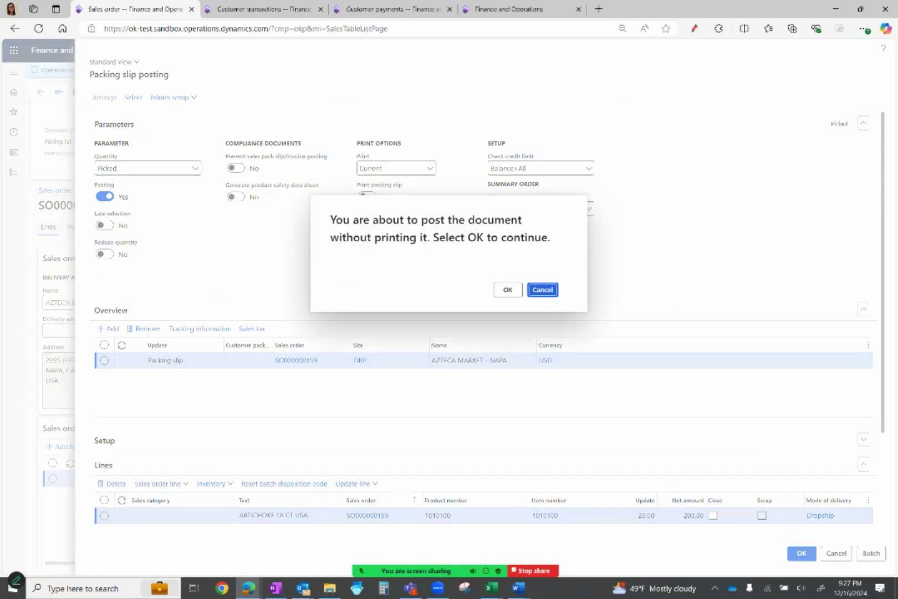
left_click(508, 290)
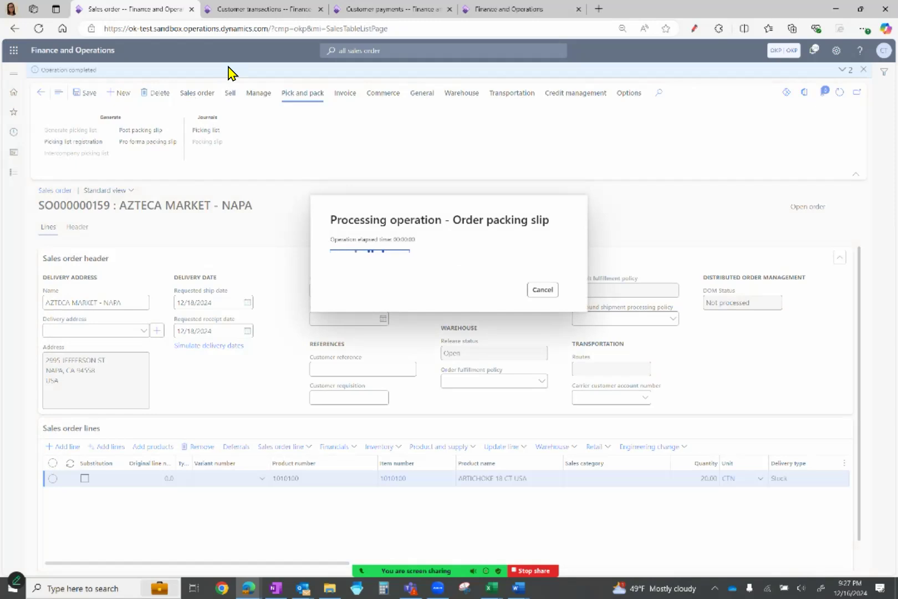
left_click(345, 93)
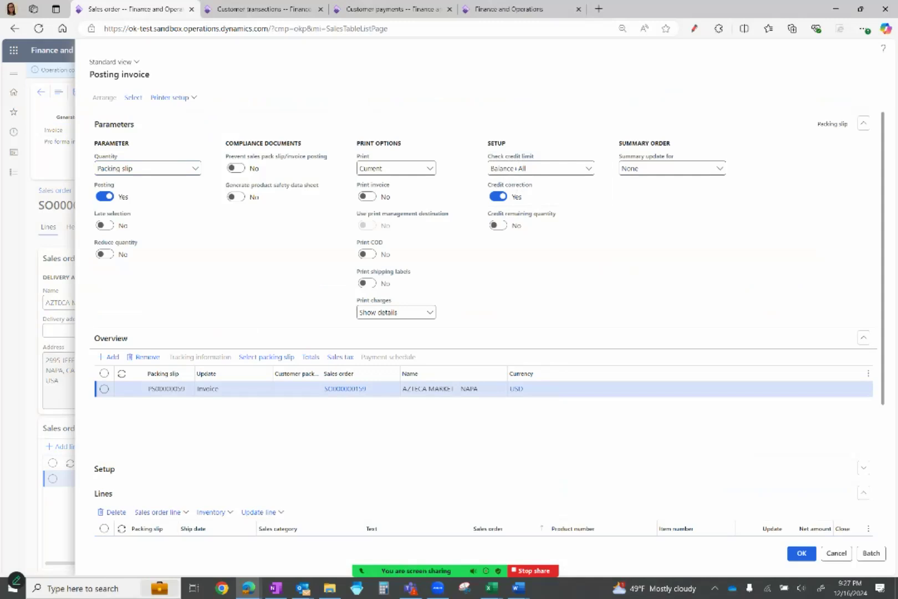
left_click(802, 553)
left_click(508, 290)
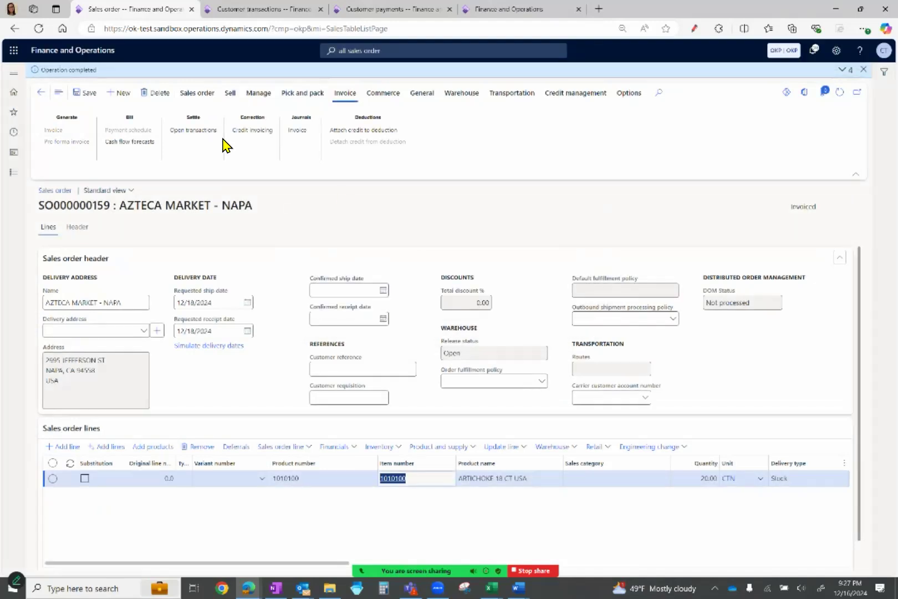
Step: Refresh the AZTECA MARKET - NAPA customer transactions and examine the amount and remaining balance of invoice 000000048 and the 201.00 prepayment
left_click(222, 8)
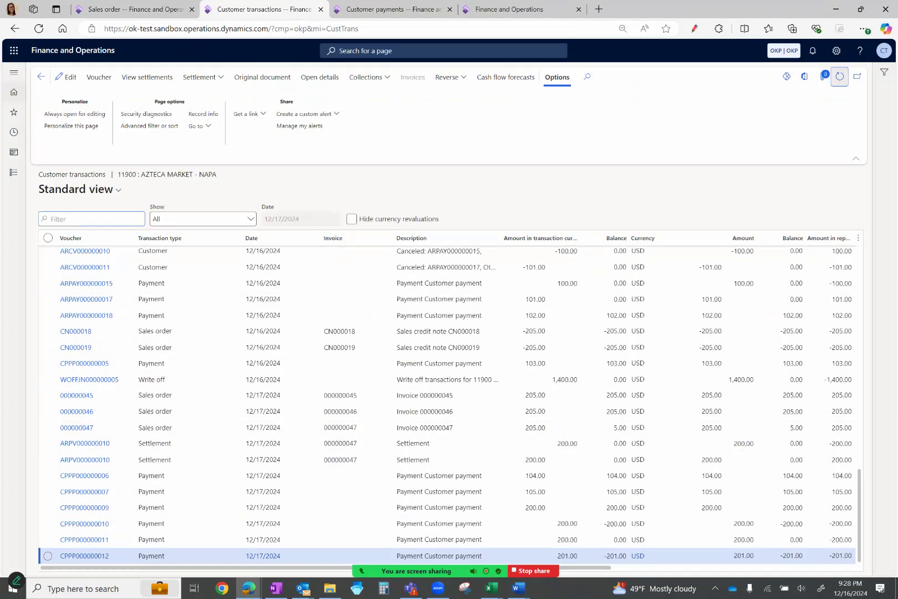
left_click(840, 76)
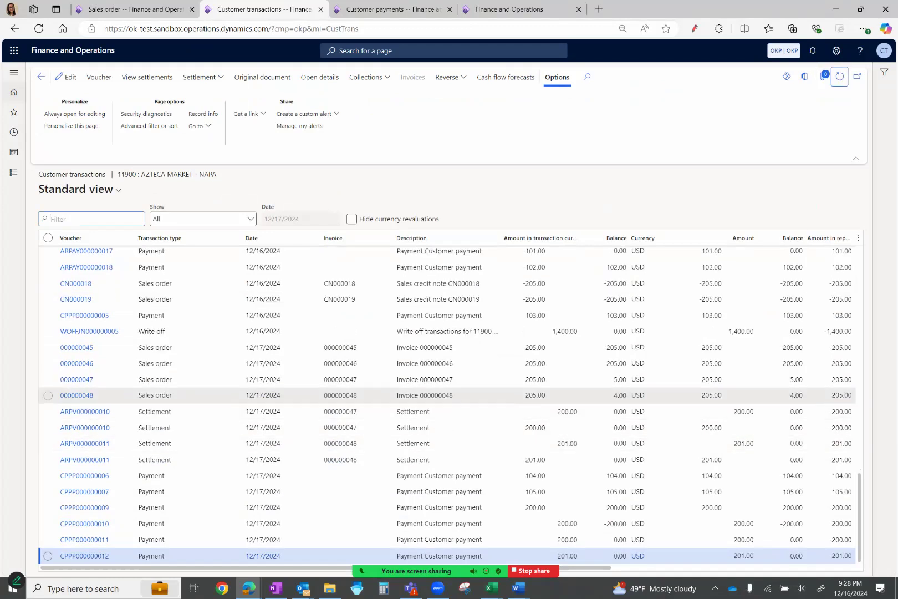
left_click(471, 395)
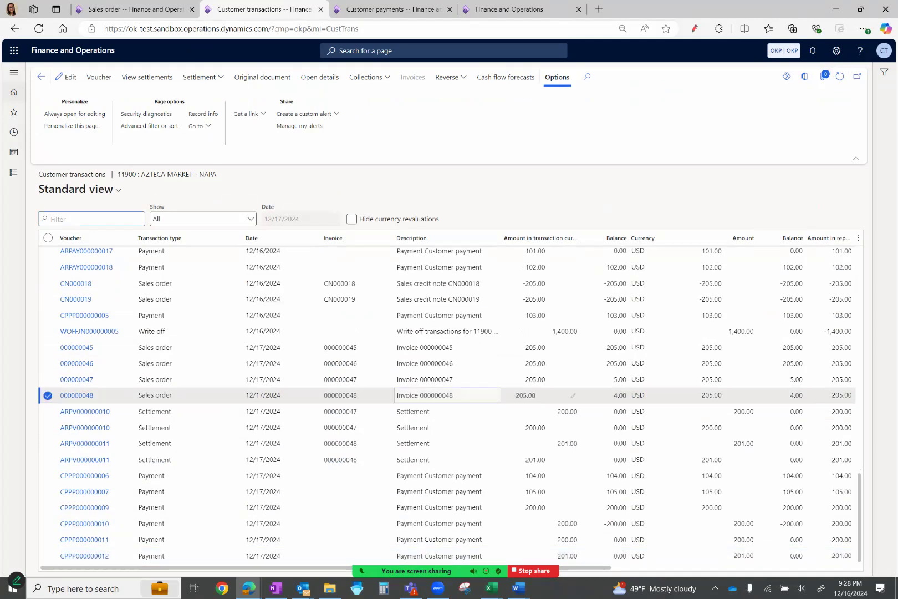
key("Tab")
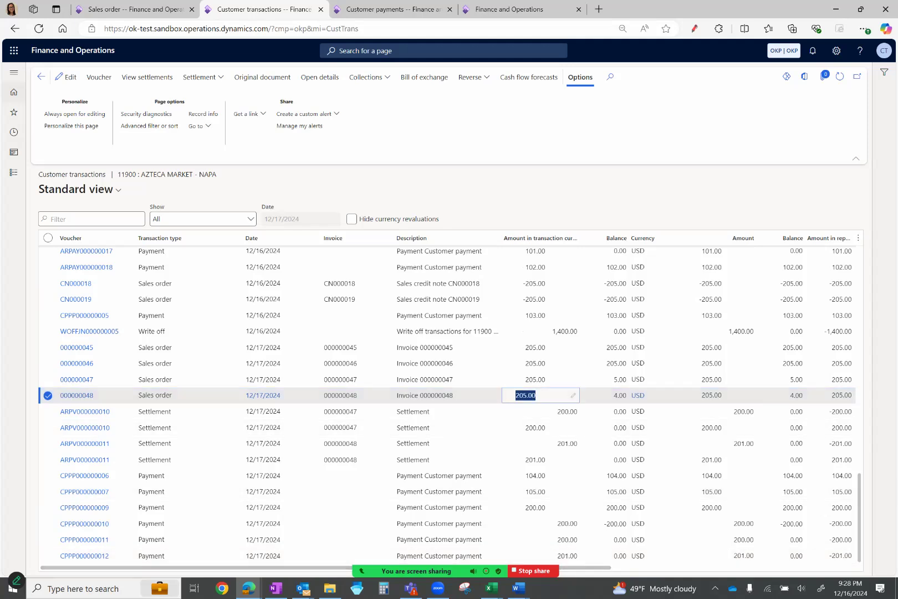
key("Tab")
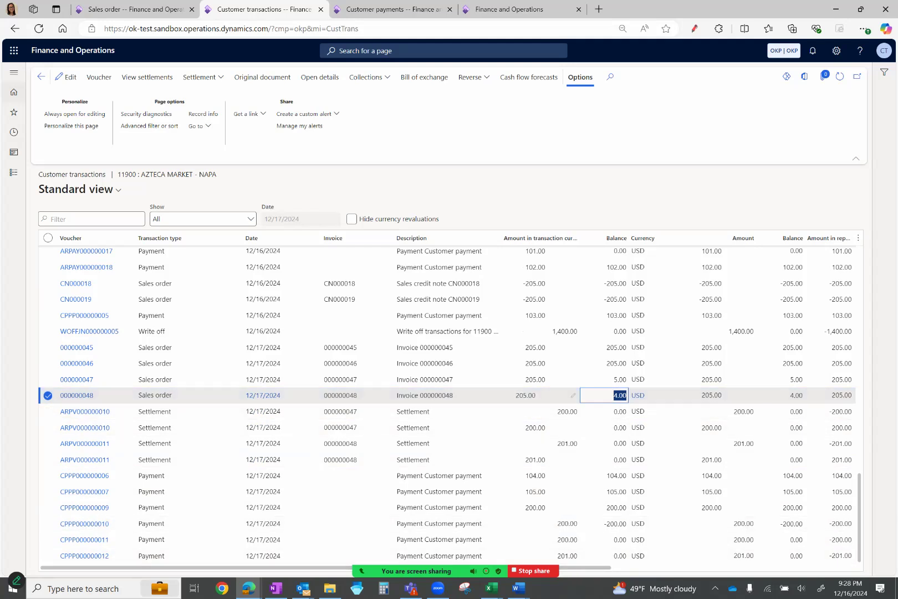
key("shift+Tab")
key("Tab")
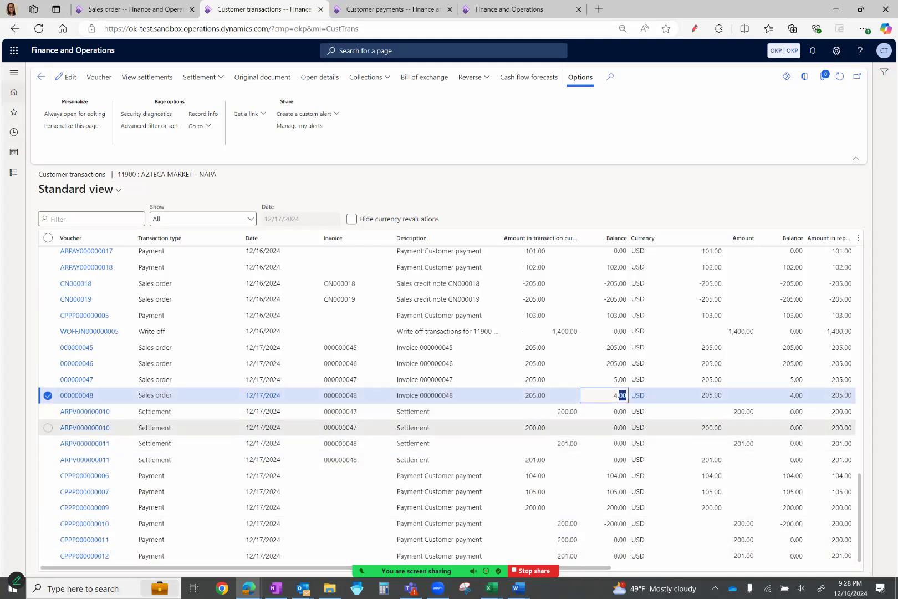
left_click(610, 395)
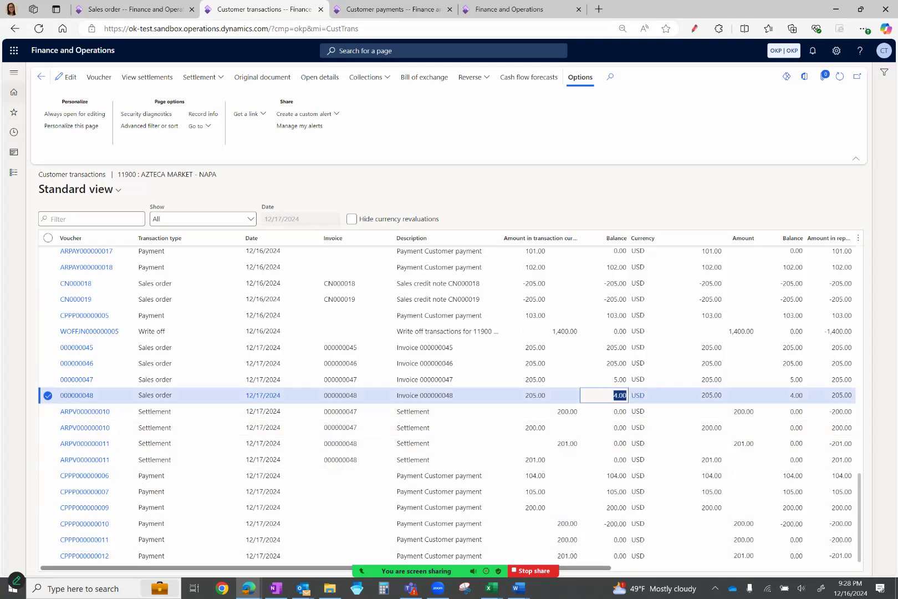
left_click_drag(627, 555, 613, 556)
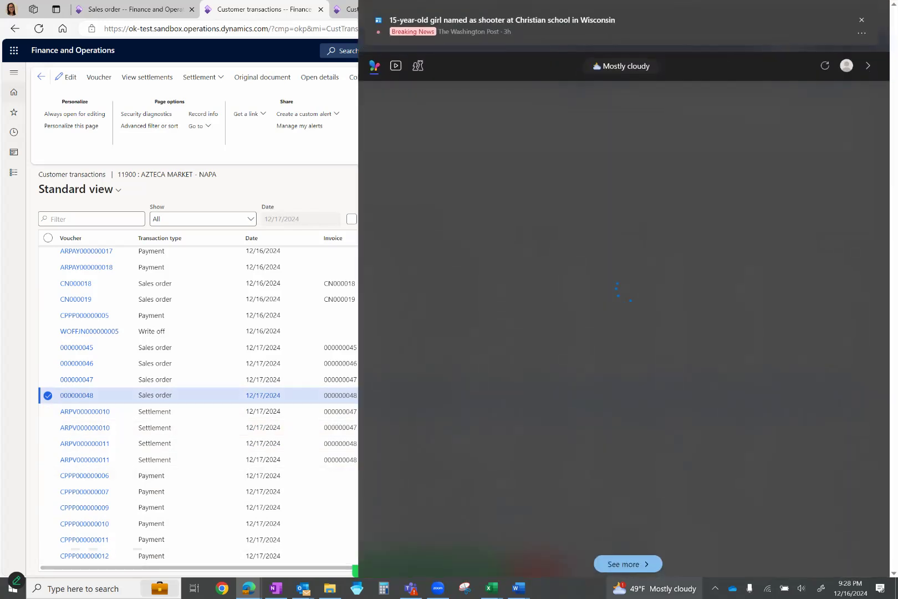
left_click(277, 347)
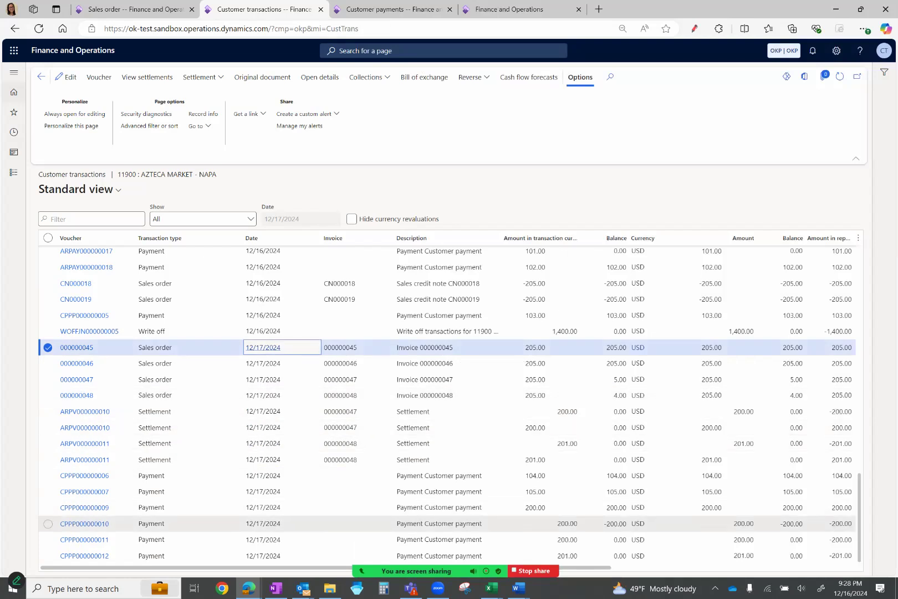